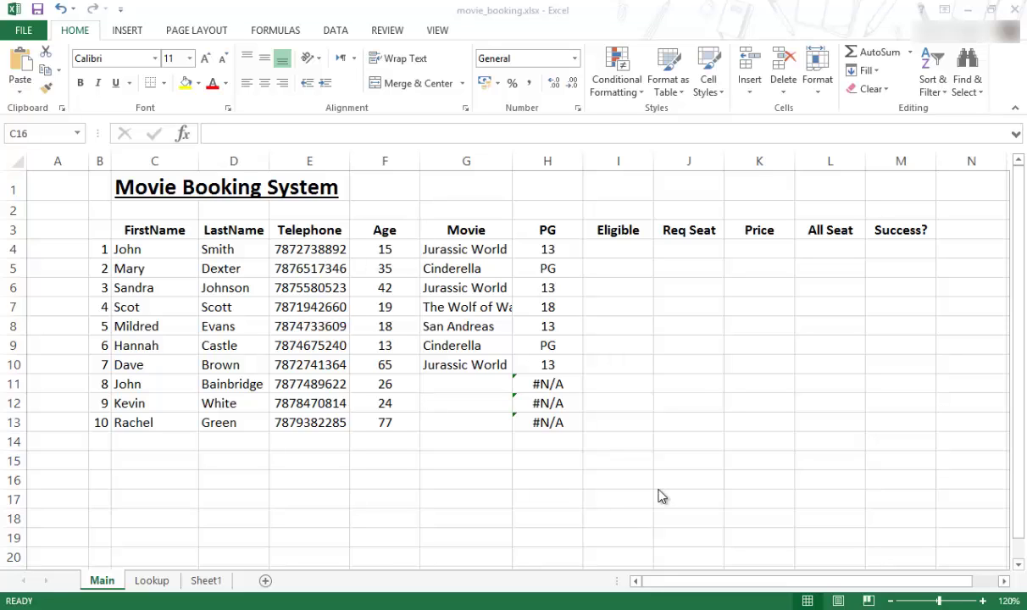
- Recalculate the sheet with F9 and look over C15 and the name cells C4 and D4
{"action": "left_click", "coordinate": [251, 442]}
{"action": "key", "text": "F9"}
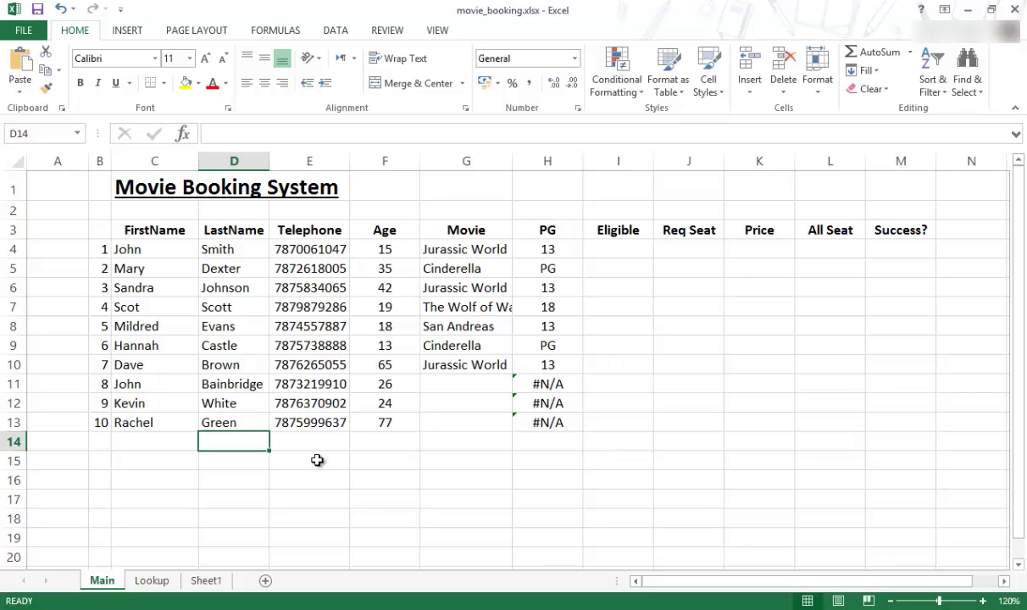
{"action": "left_click", "coordinate": [165, 463]}
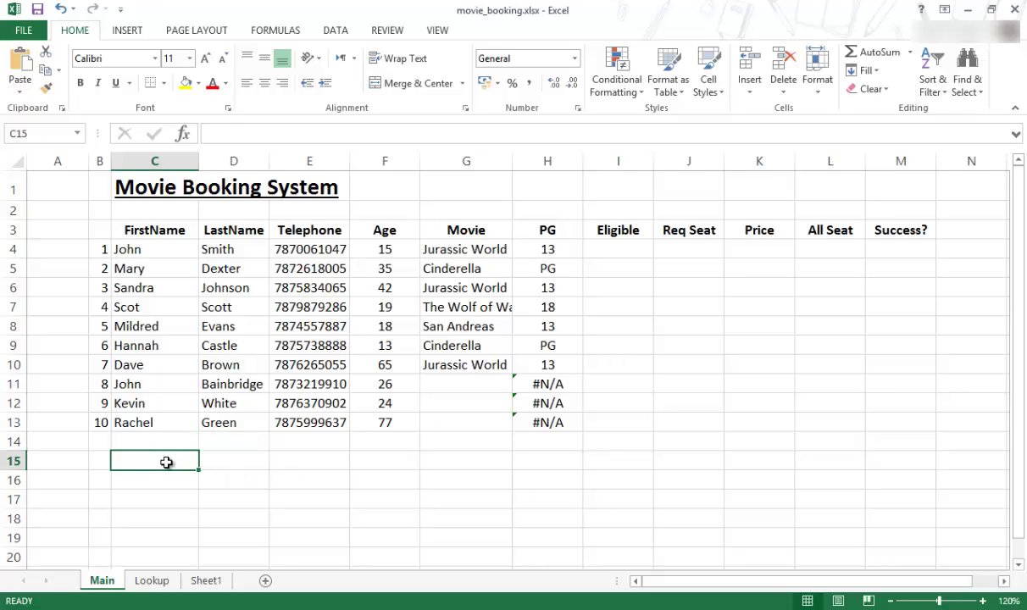
{"action": "left_click", "coordinate": [159, 249]}
{"action": "left_click", "coordinate": [208, 250]}
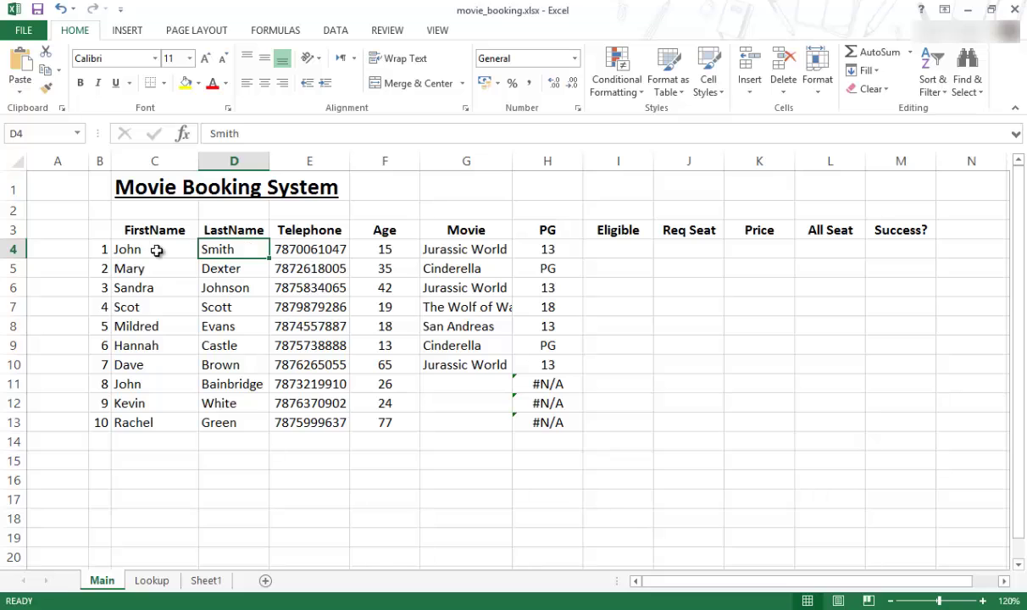
{"action": "left_click", "coordinate": [174, 464]}
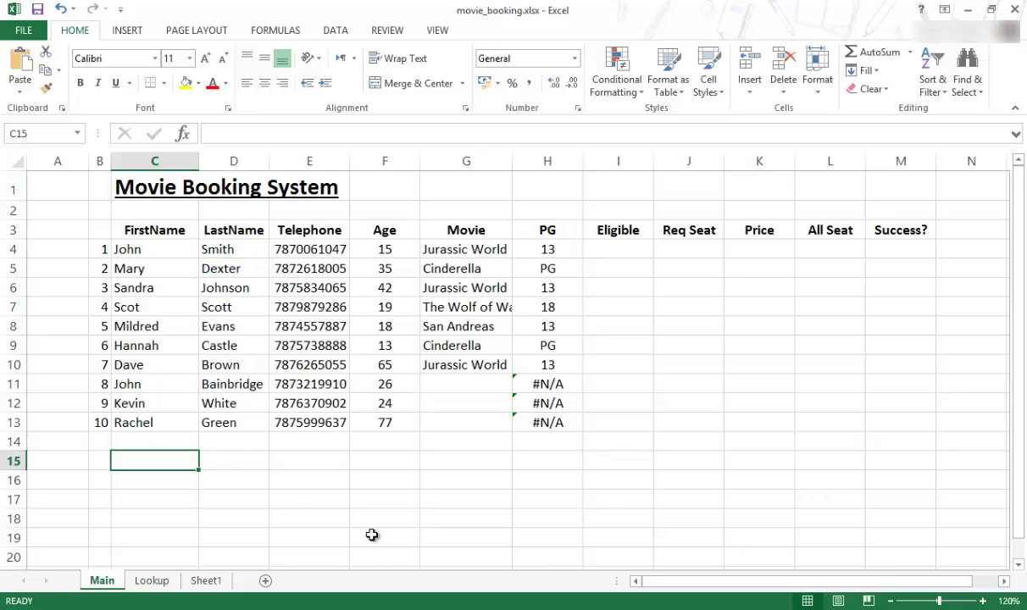
- Enter =CONCATENATE(C4,D4) in C15 to join the first booking's first and last names
{"action": "type", "text": "="}
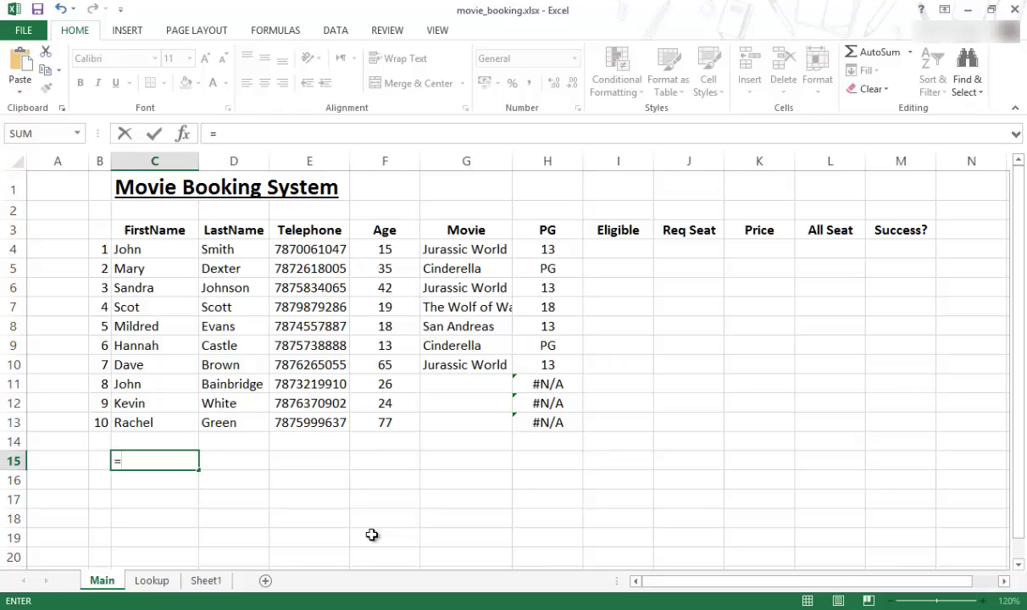
{"action": "type", "text": "con"}
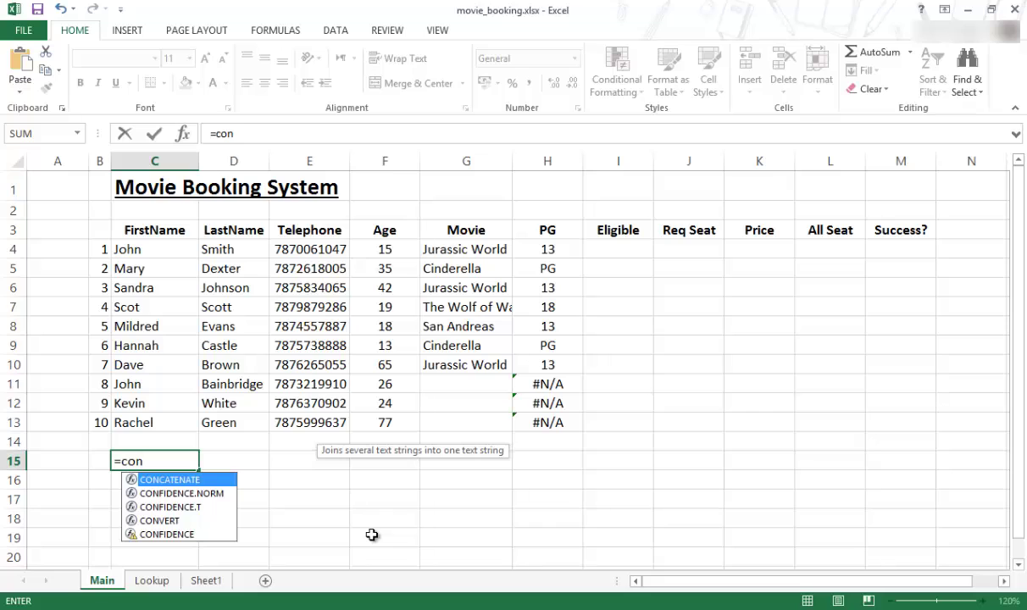
{"action": "type", "text": "cat"}
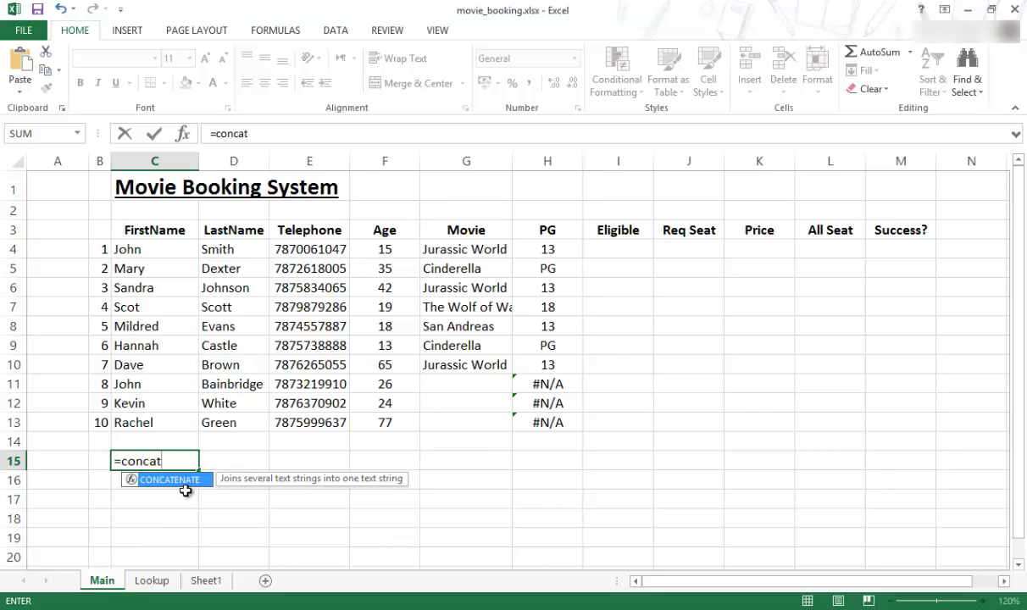
{"action": "double_click", "coordinate": [175, 483]}
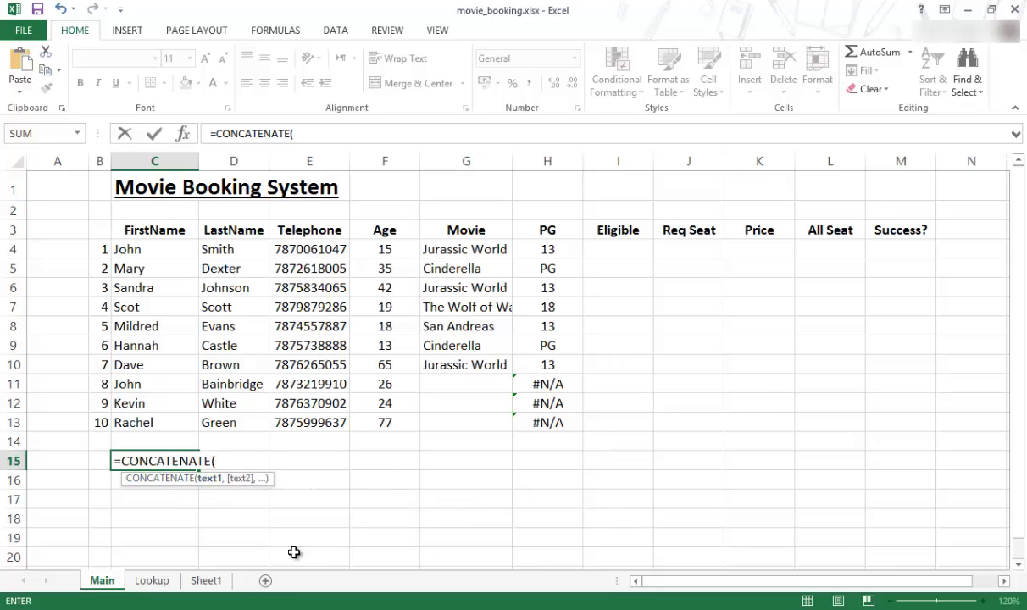
{"action": "left_click", "coordinate": [141, 248]}
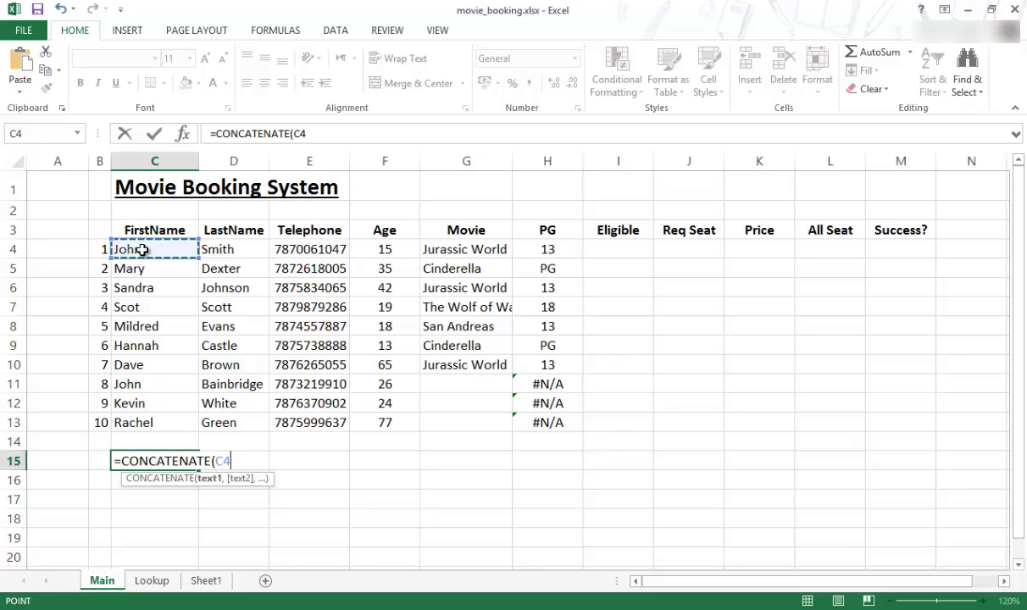
{"action": "type", "text": ","}
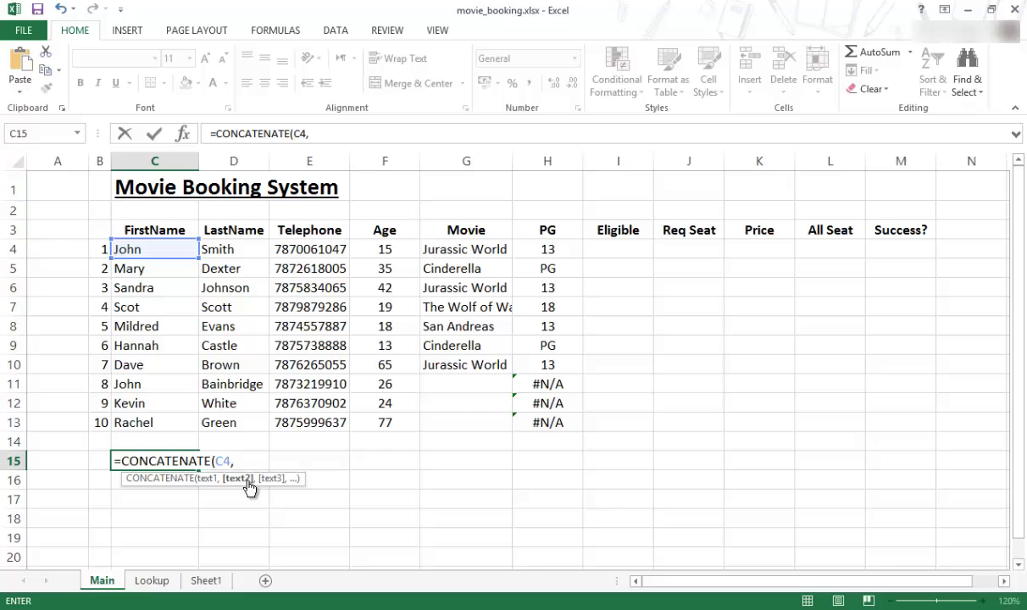
{"action": "left_click", "coordinate": [232, 246]}
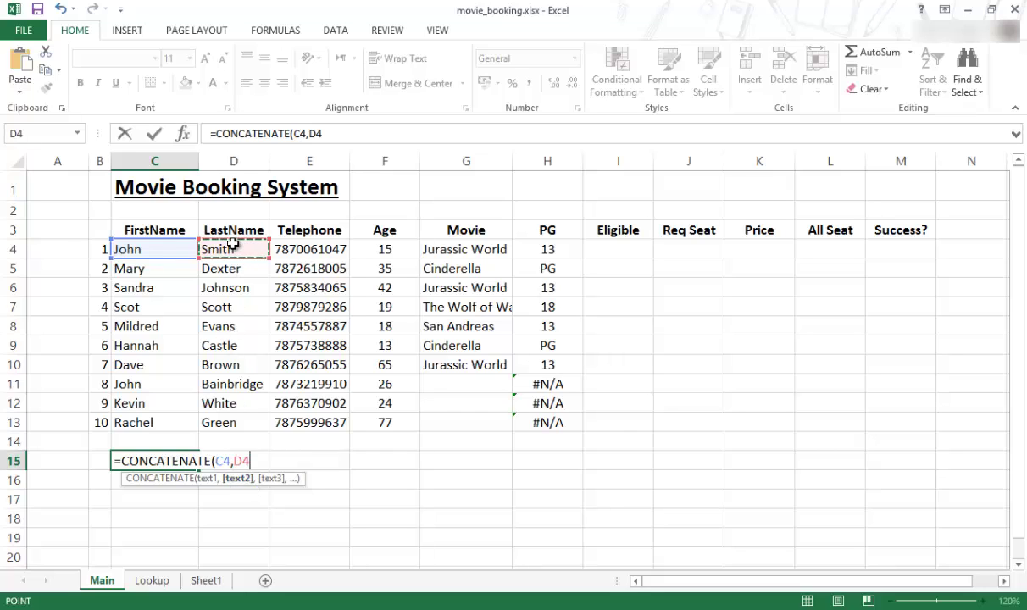
{"action": "type", "text": ")"}
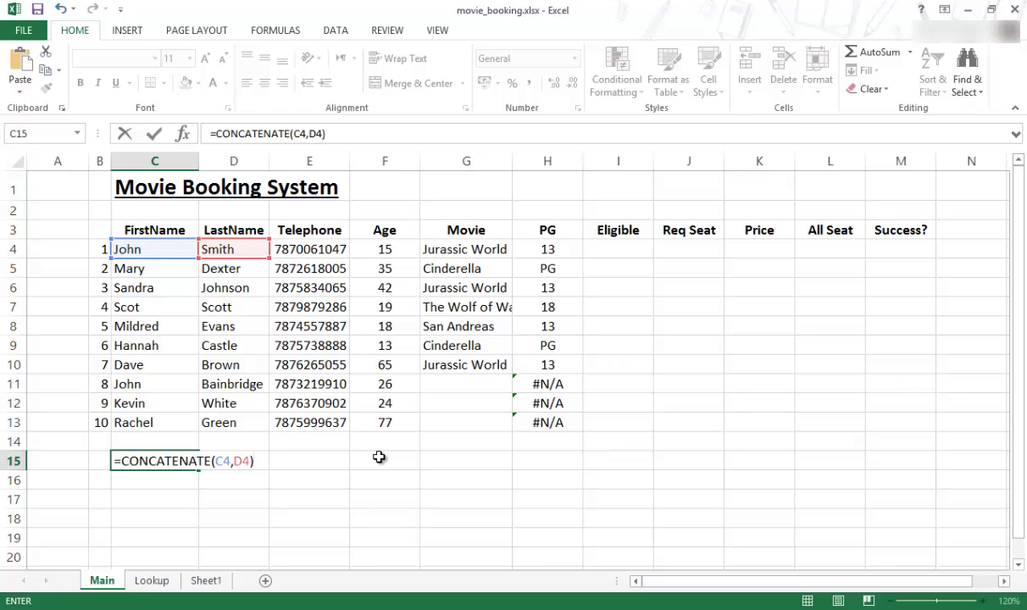
{"action": "key", "text": "Return"}
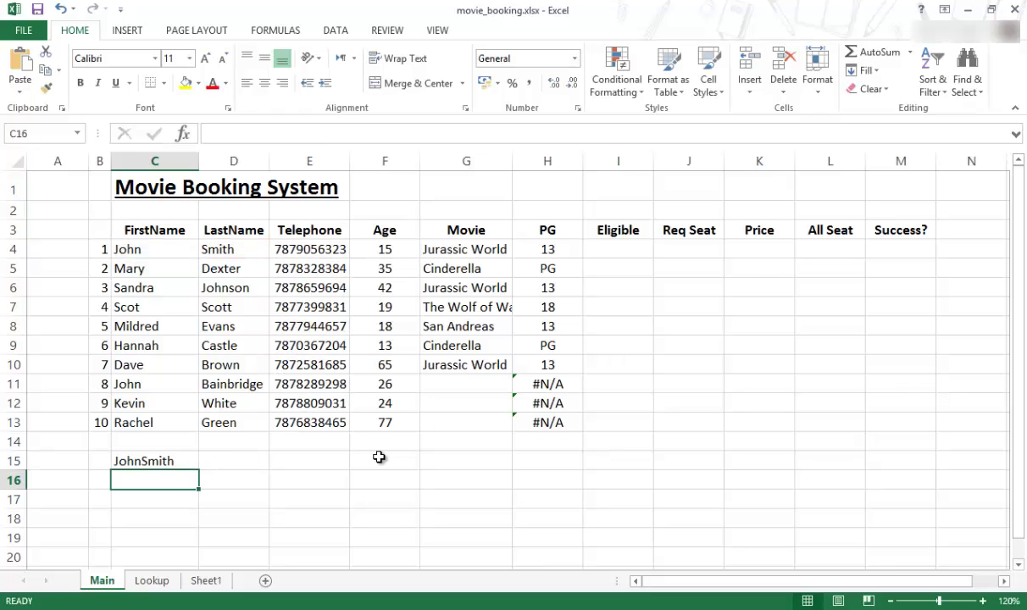
- Add a space between the names so C15 reads =CONCATENATE(C4," ",D4)
{"action": "left_click", "coordinate": [168, 461]}
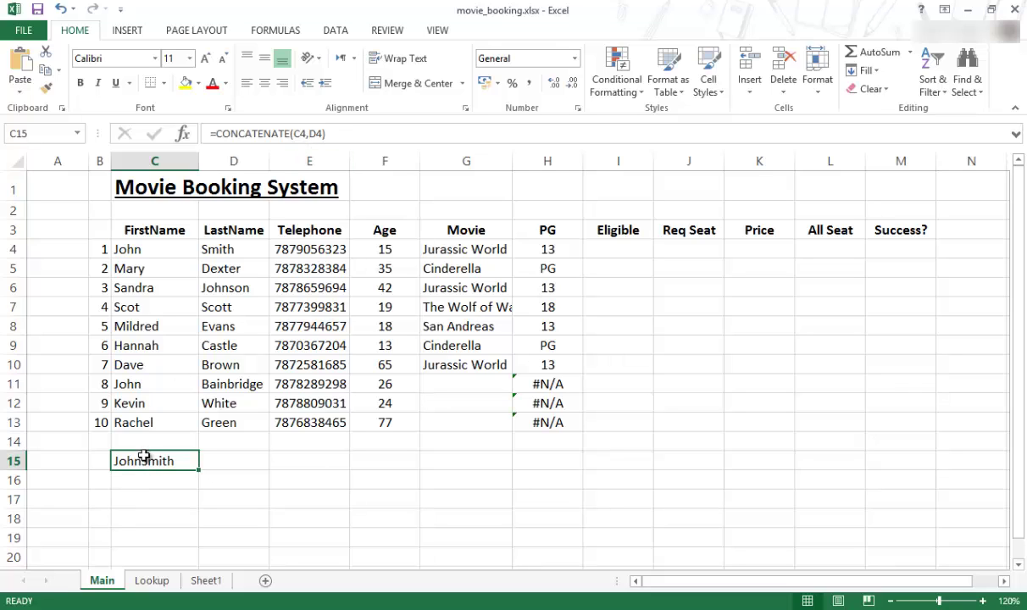
{"action": "left_click", "coordinate": [309, 134]}
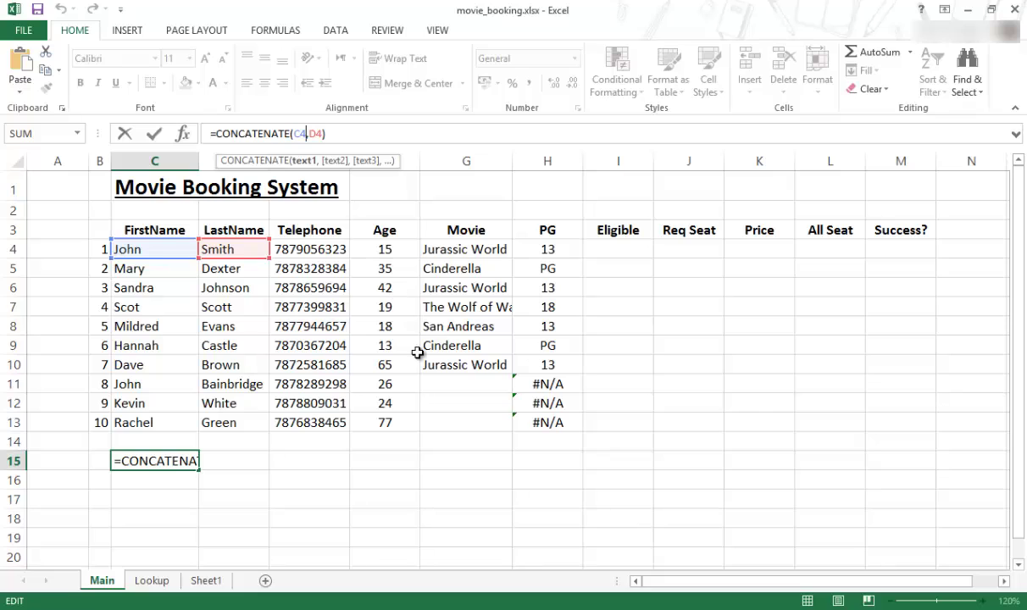
{"action": "key", "text": "Right"}
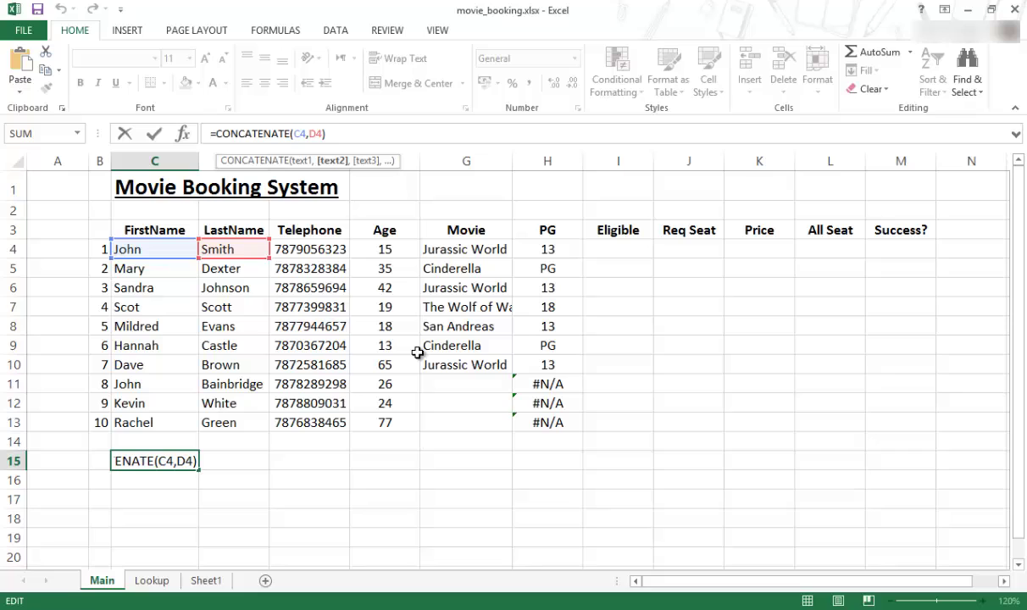
{"action": "type", "text": "\""}
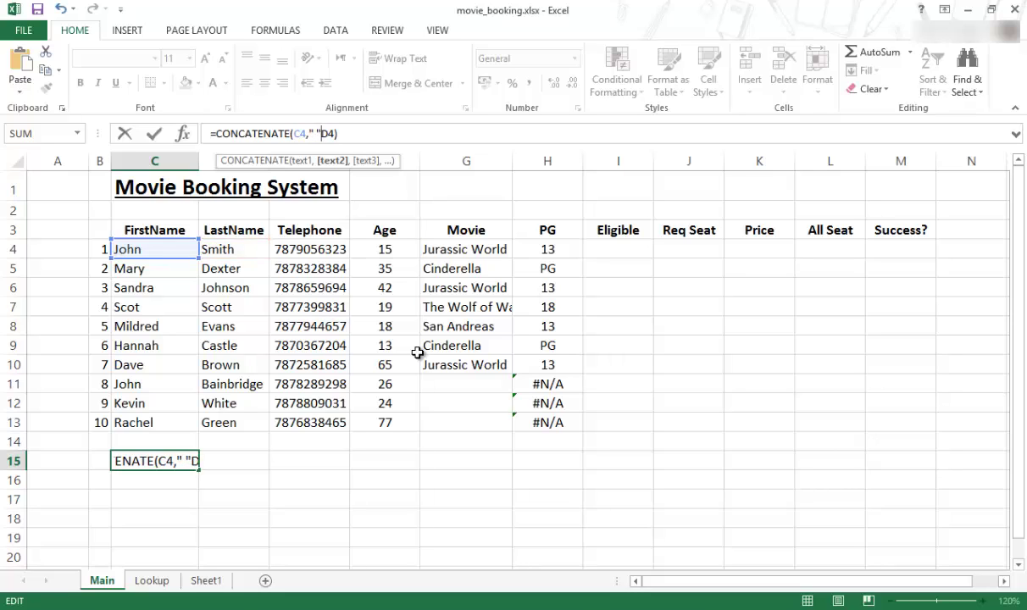
{"action": "type", "text": " \","}
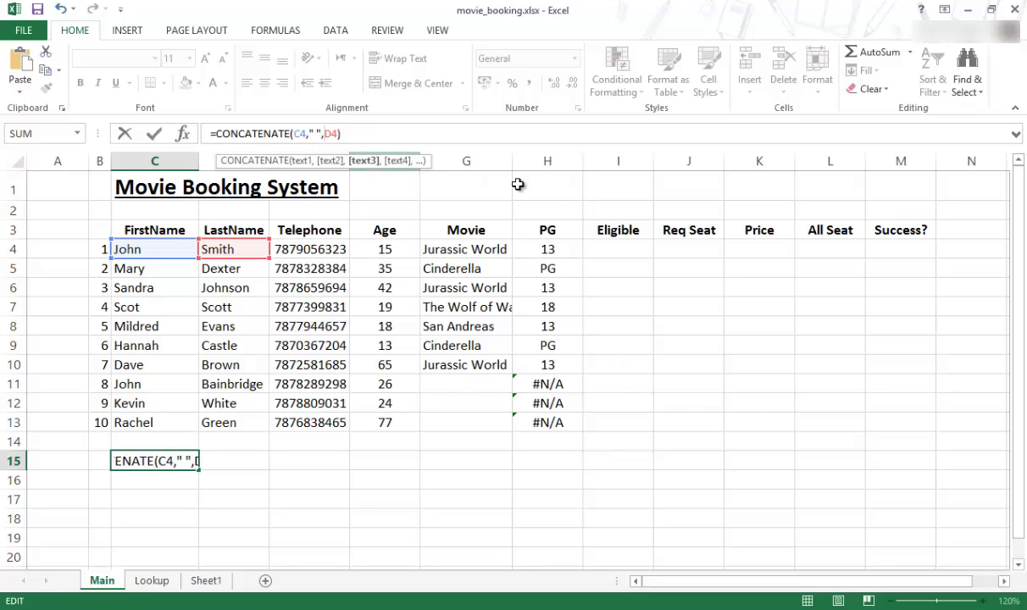
{"action": "key", "text": "Return"}
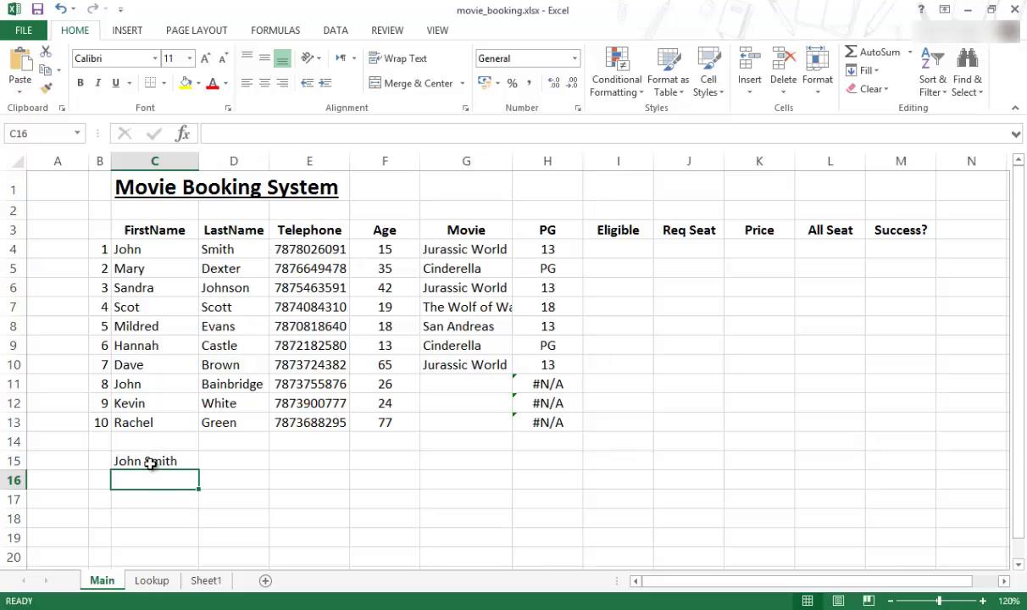
{"action": "left_click", "coordinate": [176, 458]}
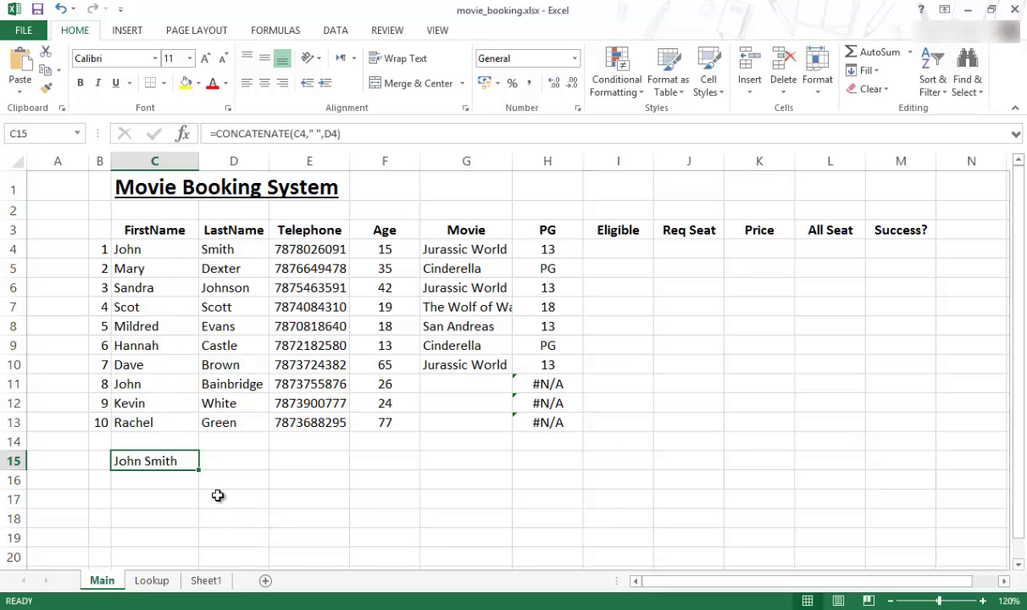
- Delete the sample name formula from C15 and select E4's RANDBETWEEN telephone formula
{"action": "key", "text": "Delete"}
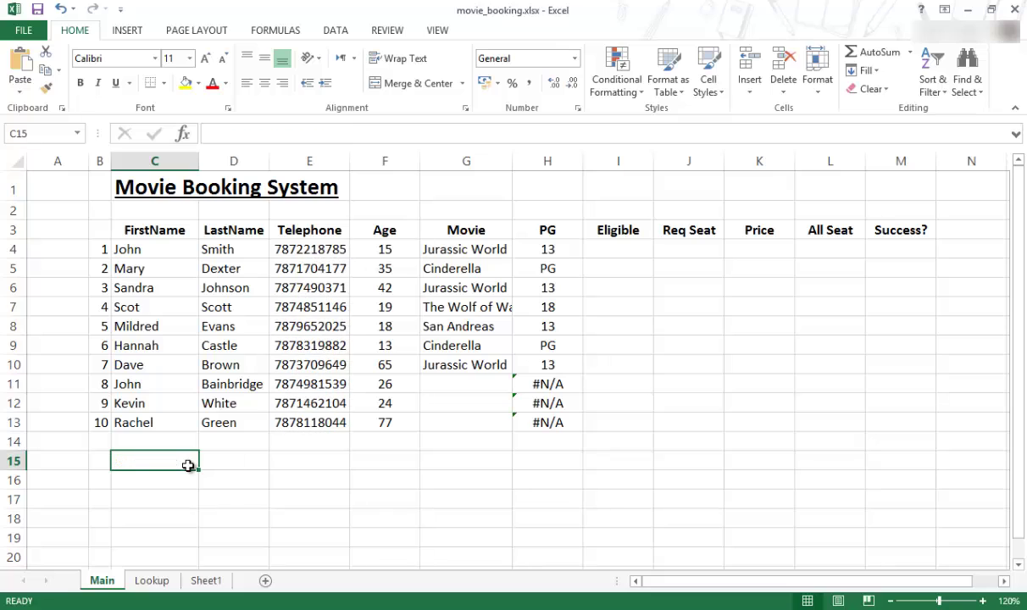
{"action": "left_click", "coordinate": [281, 248]}
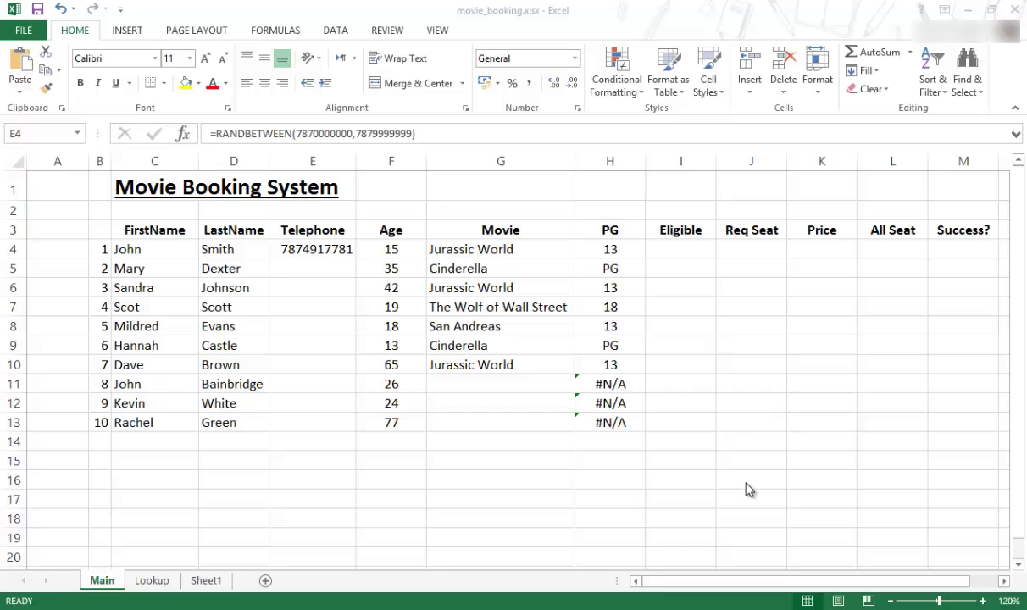
{"action": "left_click", "coordinate": [288, 245]}
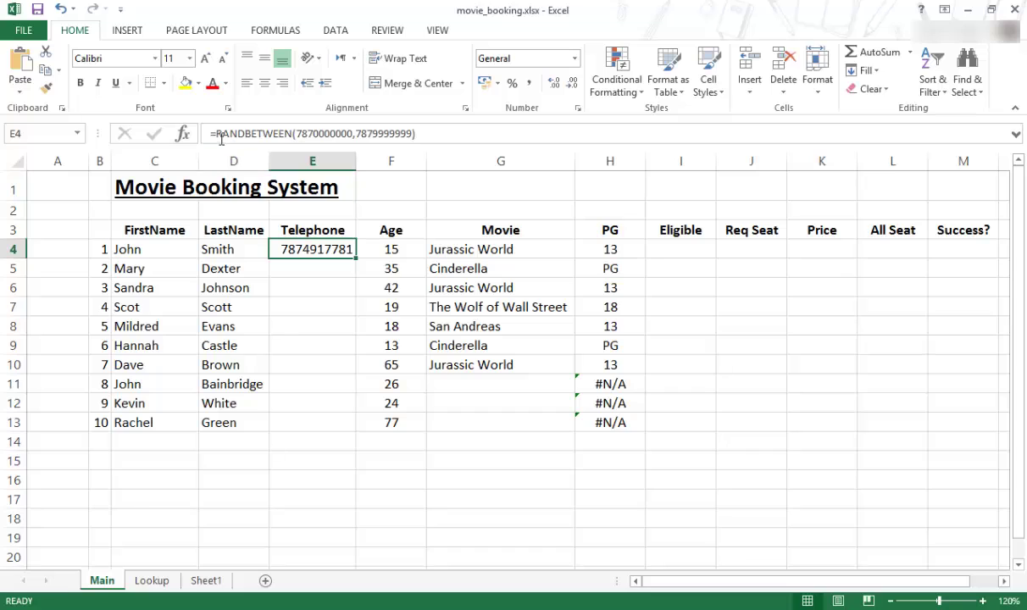
{"action": "left_click", "coordinate": [213, 134]}
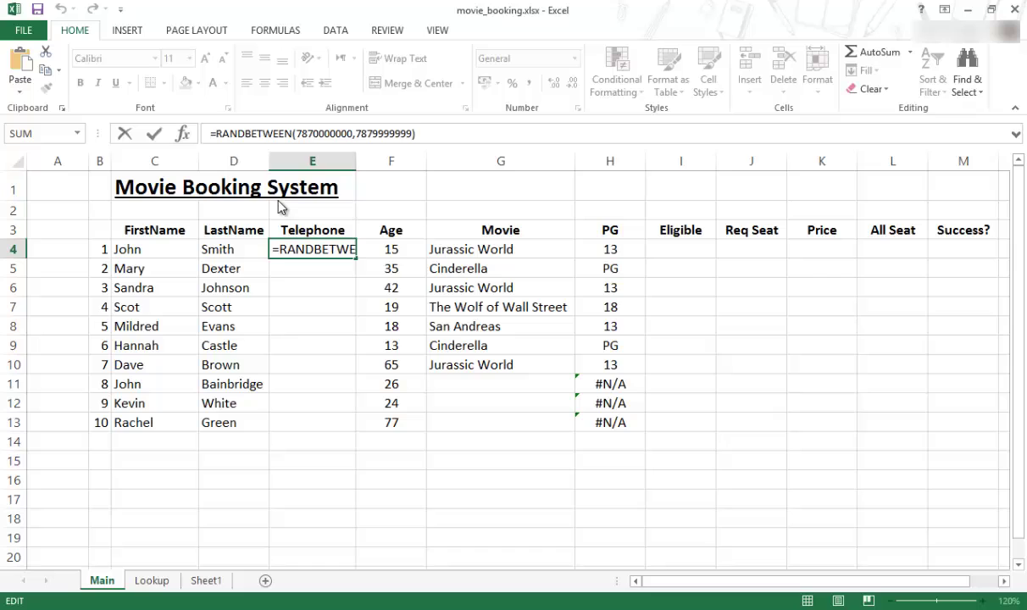
{"action": "type", "text": "Concat"}
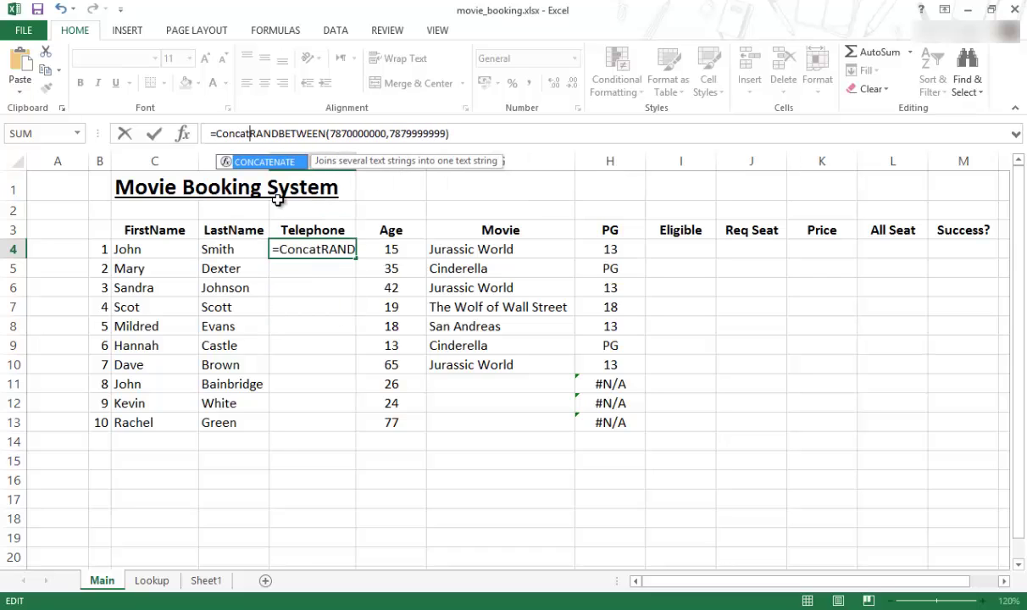
{"action": "double_click", "coordinate": [254, 166]}
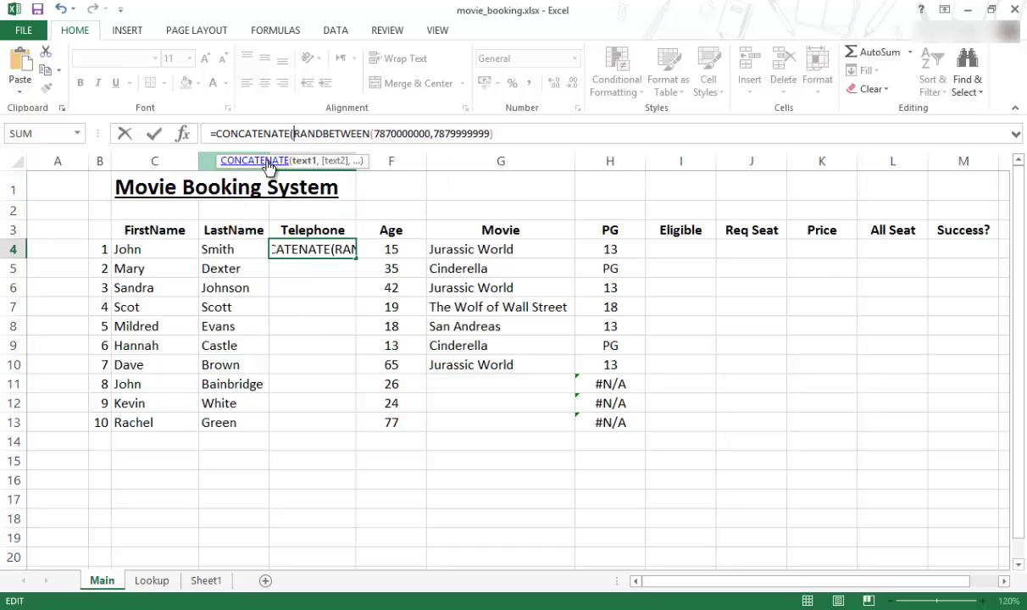
{"action": "type", "text": "0,"}
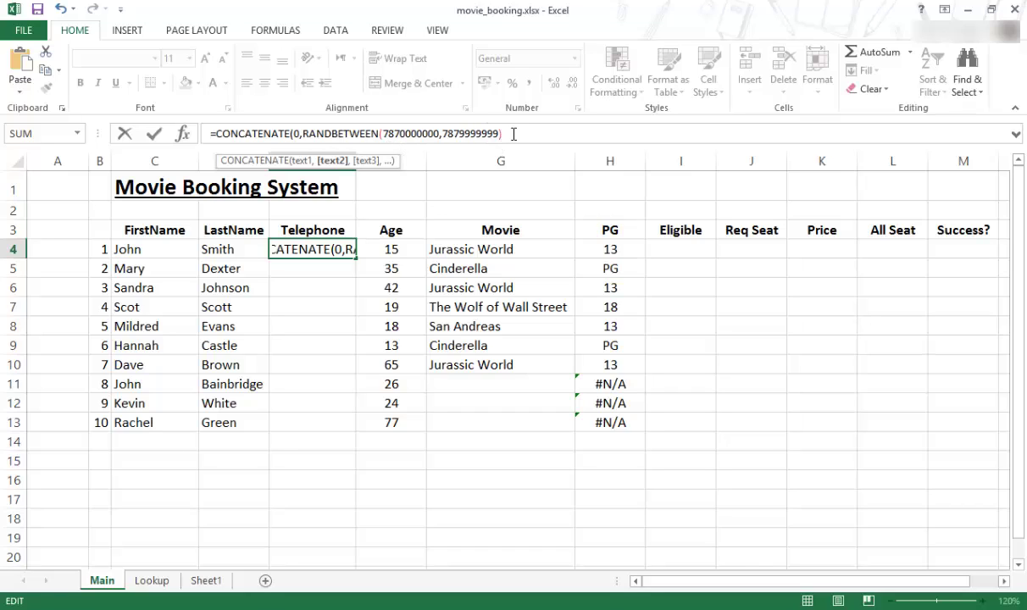
{"action": "left_click", "coordinate": [526, 137]}
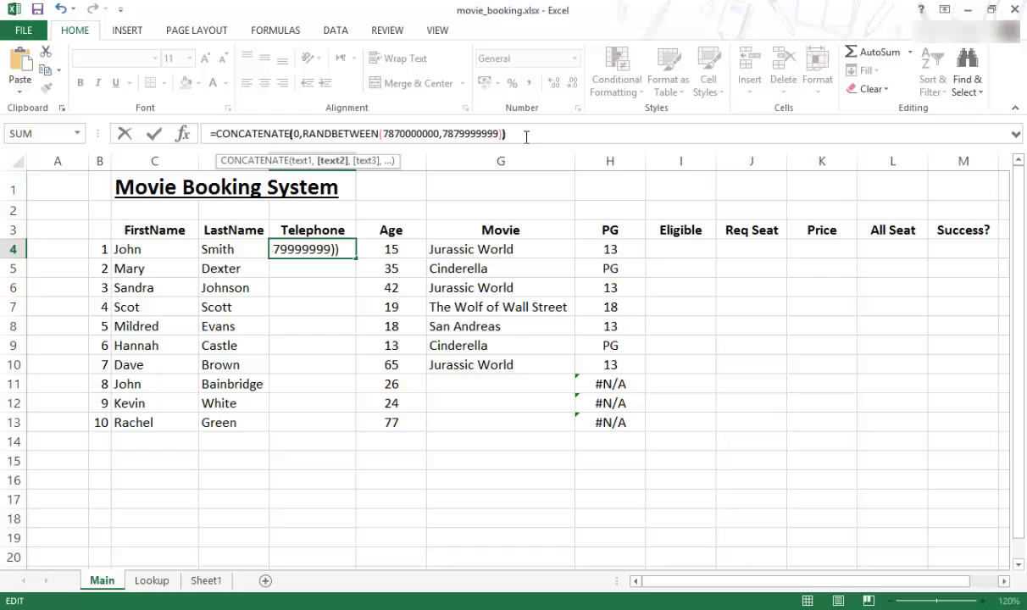
{"action": "left_click", "coordinate": [526, 136]}
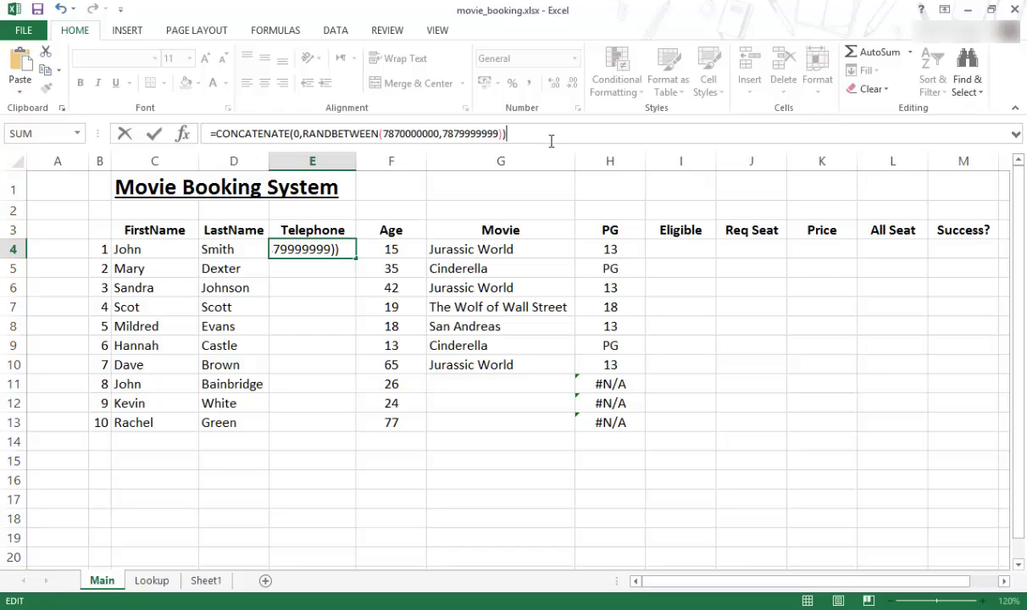
{"action": "key", "text": "Return"}
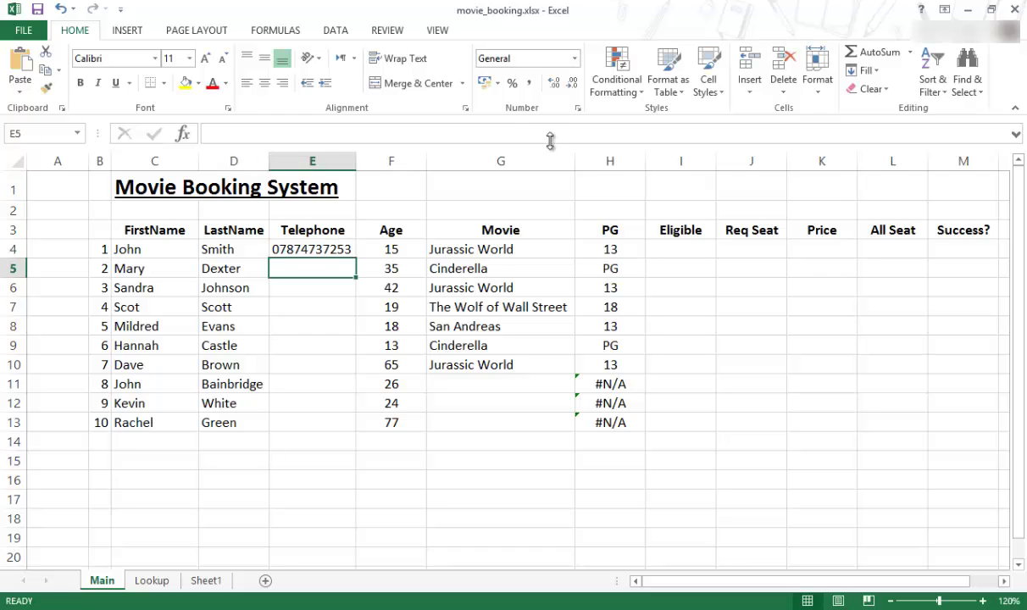
- Fill E4's leading-zero telephone formula down to E13 and check the copied results
{"action": "left_click", "coordinate": [286, 247]}
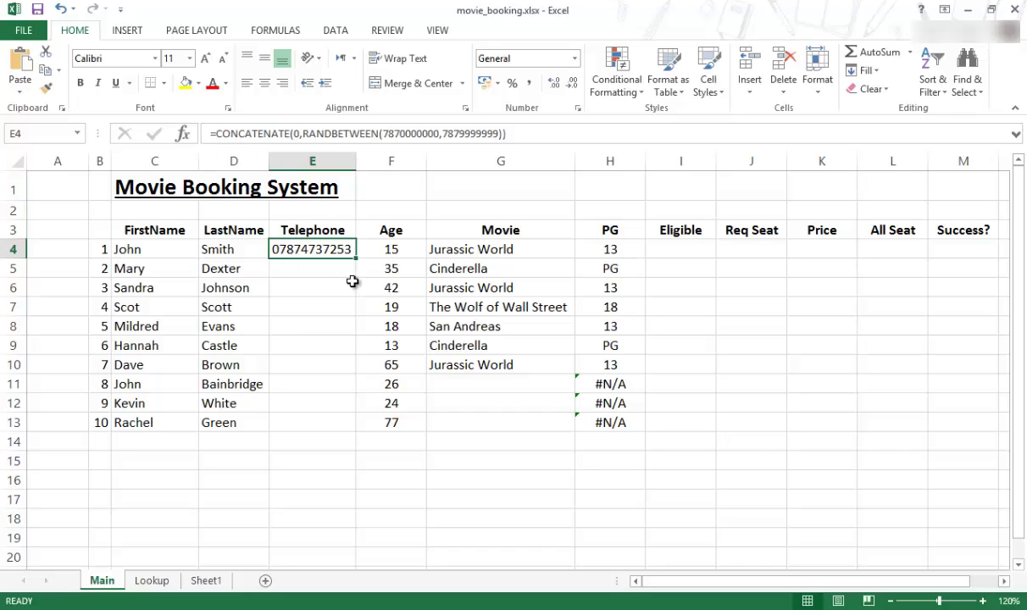
{"action": "left_click_drag", "start_coordinate": [357, 259], "coordinate": [364, 441]}
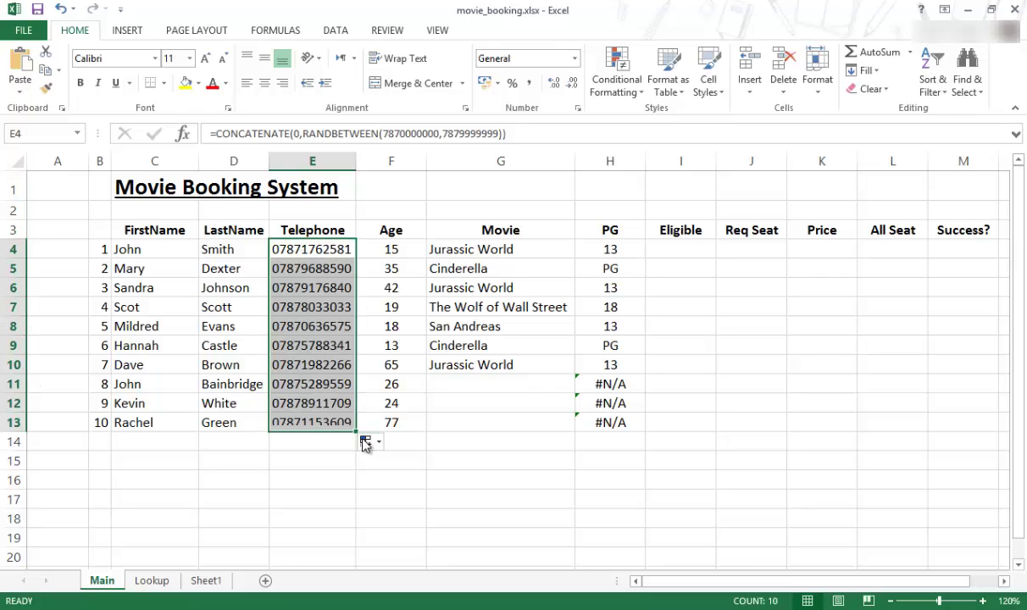
{"action": "left_click", "coordinate": [322, 421]}
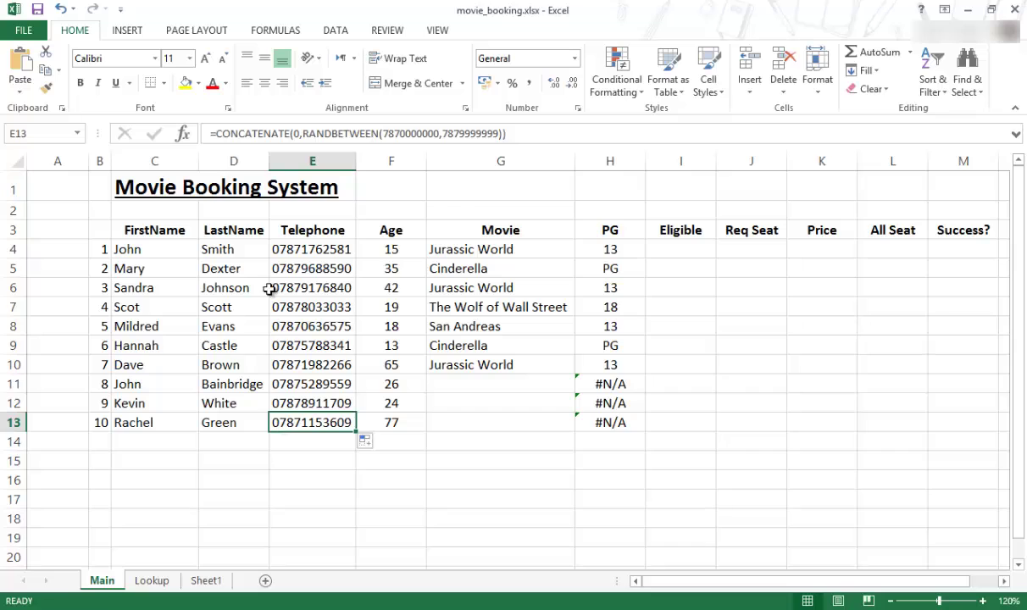
{"action": "left_click", "coordinate": [273, 244]}
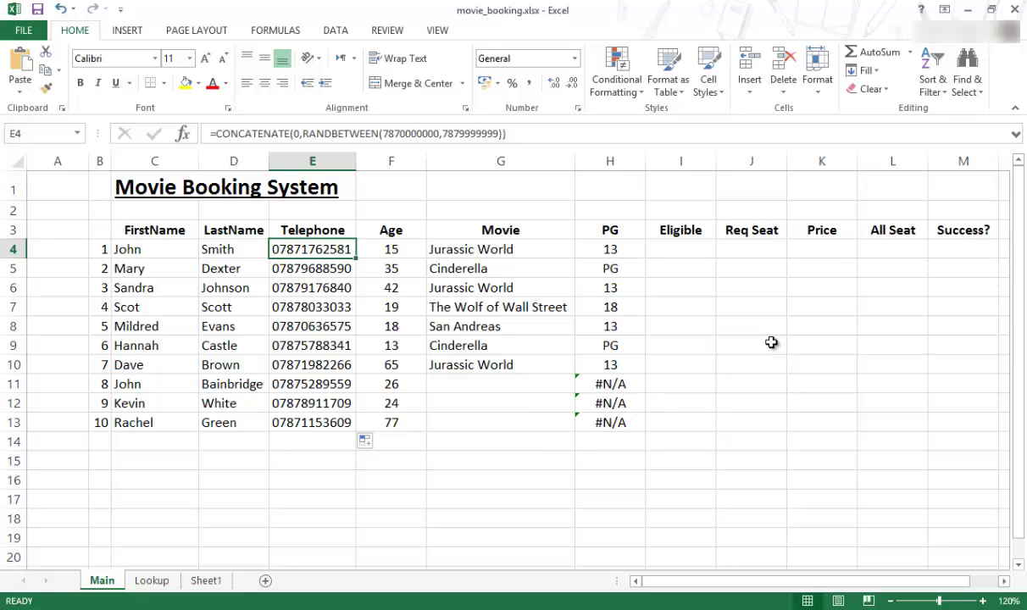
{"action": "left_click", "coordinate": [757, 247]}
{"action": "left_click", "coordinate": [890, 254]}
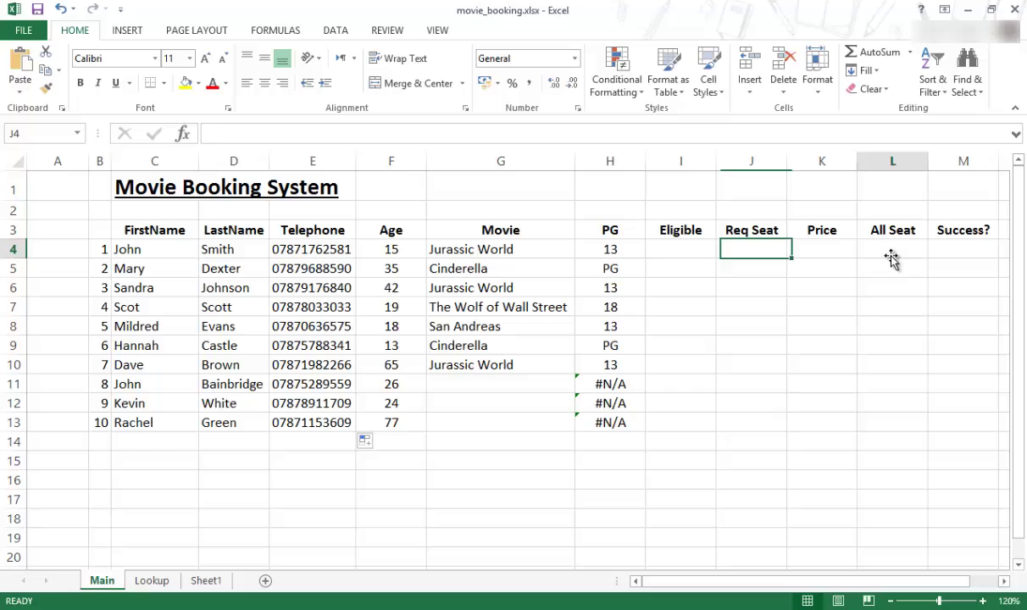
{"action": "left_click", "coordinate": [743, 252]}
{"action": "left_click", "coordinate": [754, 266]}
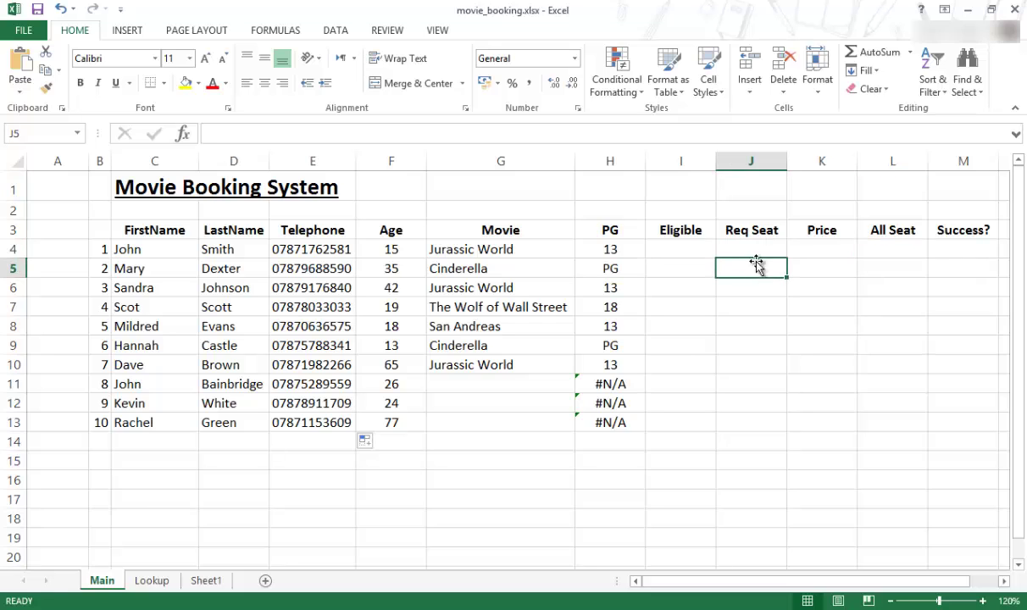
{"action": "left_click", "coordinate": [720, 247]}
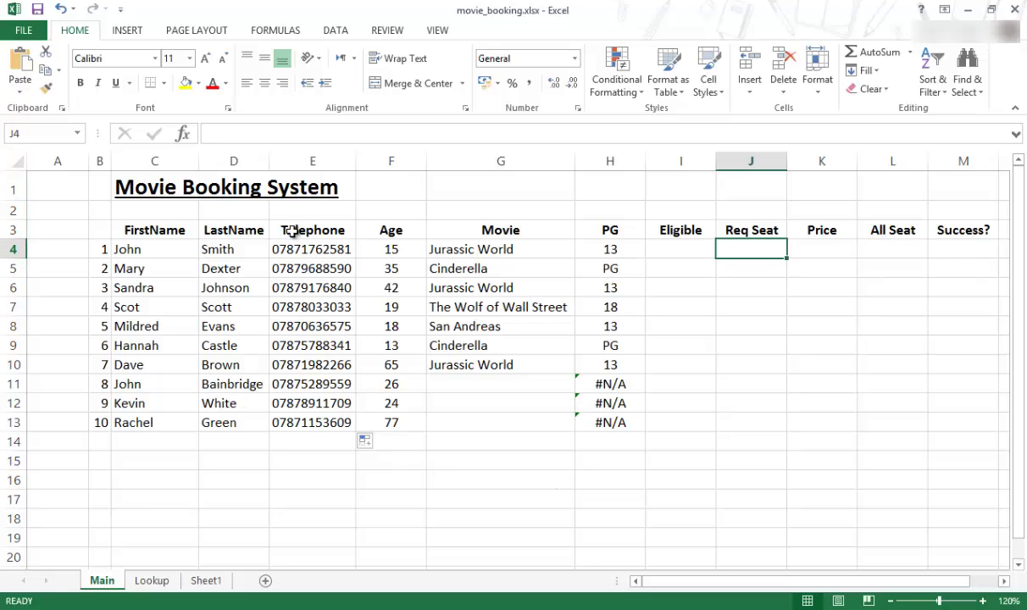